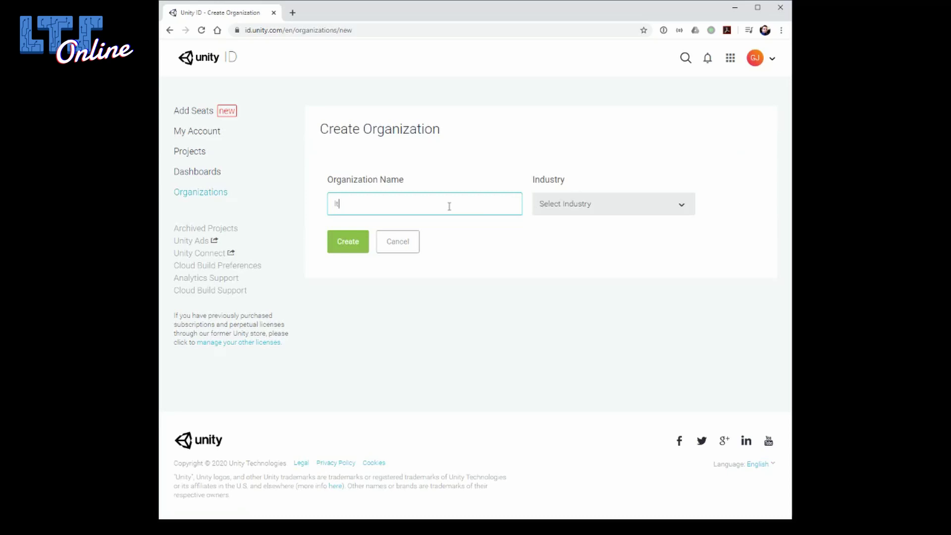
# Create the organization lts-game-team with industry Games, then open its overview page.
pyautogui.write('s-game-team')
pyautogui.click(559, 208)
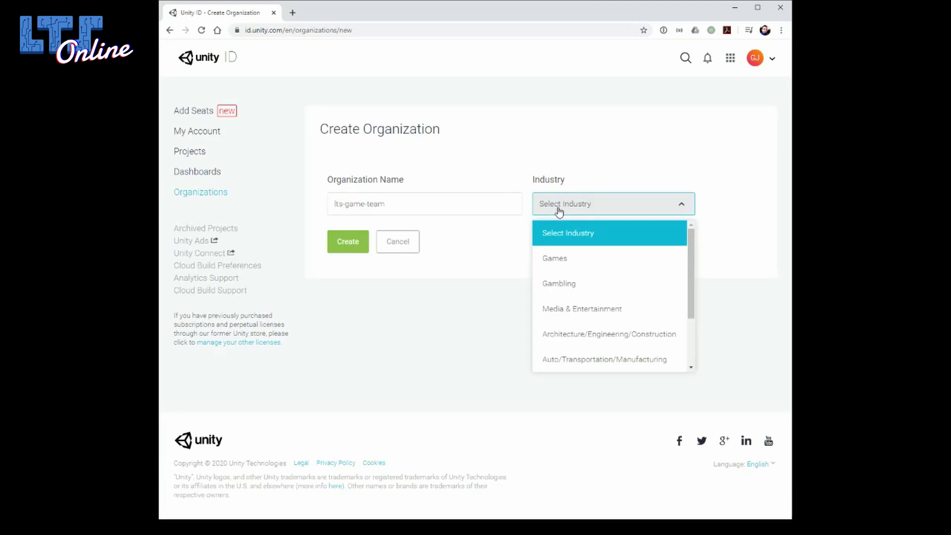
pyautogui.click(569, 261)
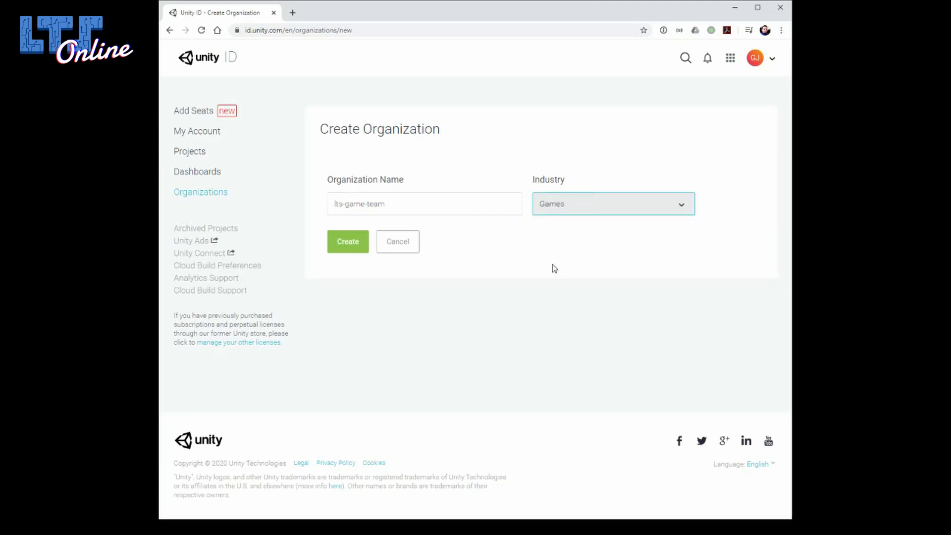
pyautogui.click(347, 245)
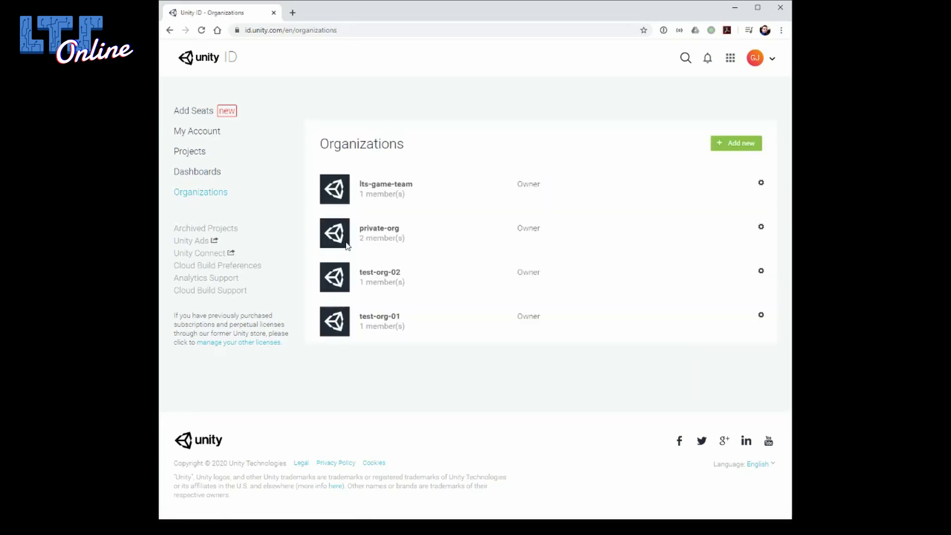
pyautogui.click(381, 187)
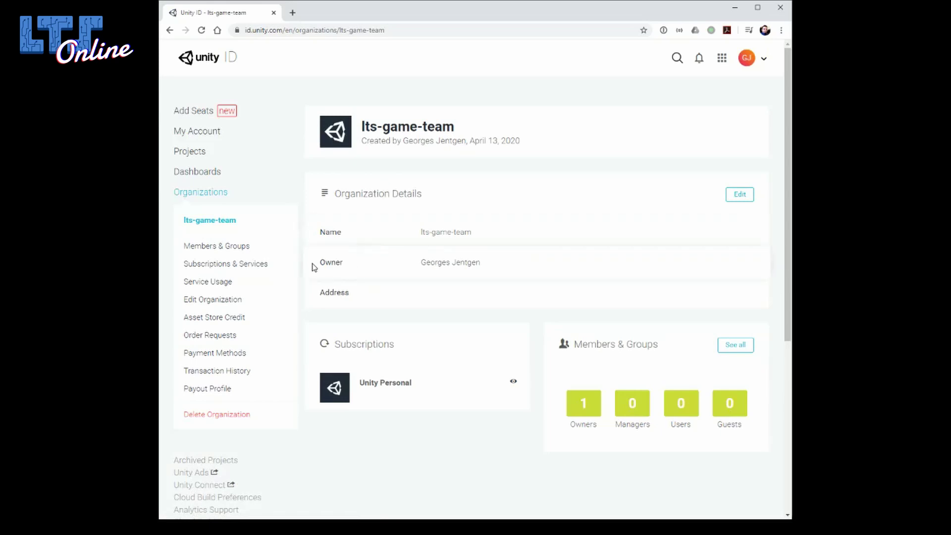
# In Members & Groups, add a new member by e-mail address with the user role.
pyautogui.click(207, 251)
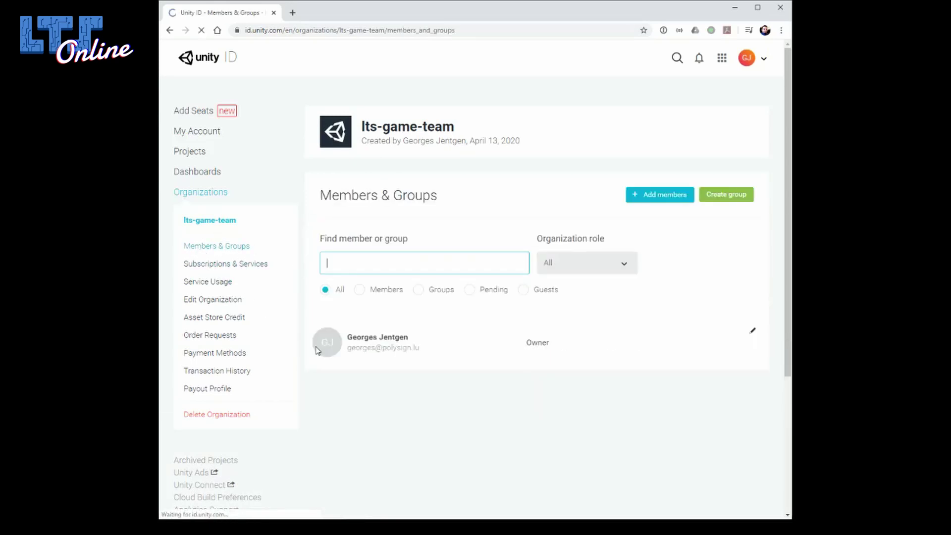
pyautogui.click(676, 199)
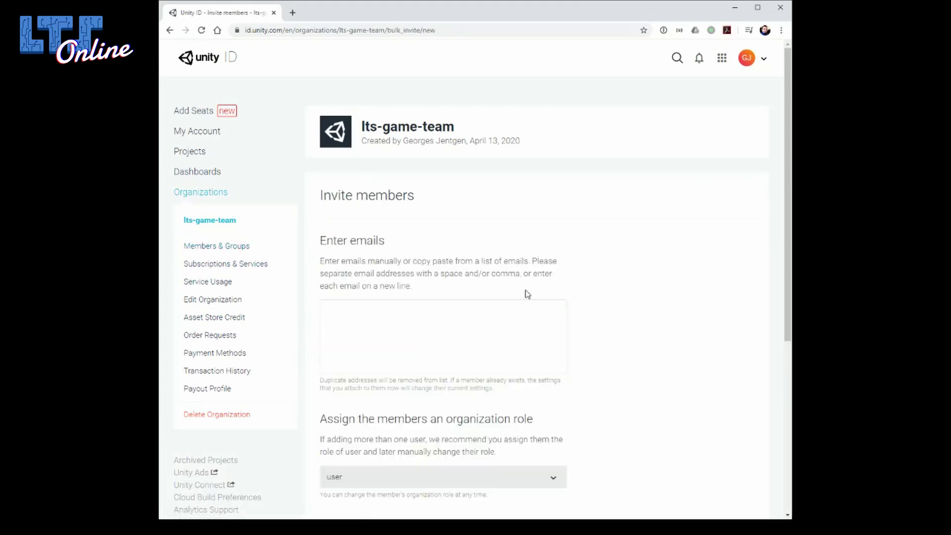
pyautogui.click(473, 315)
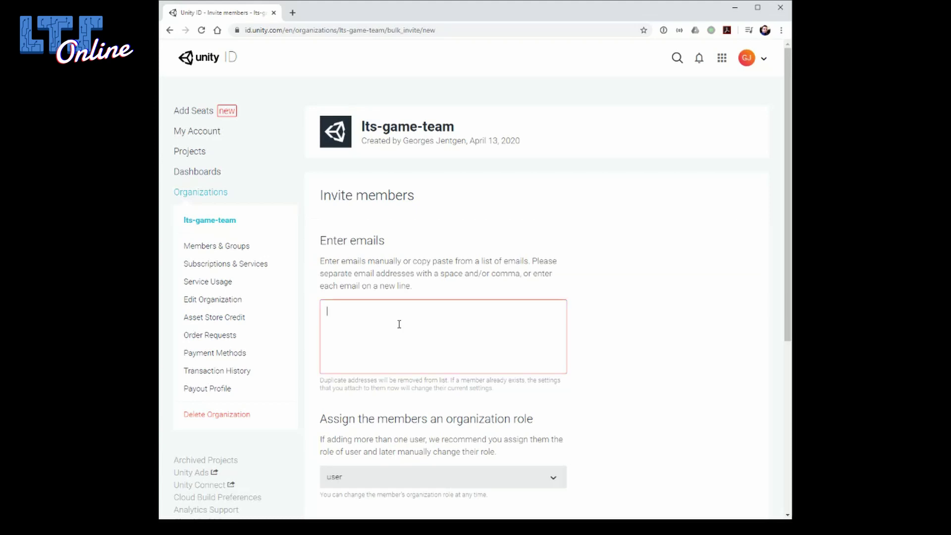
pyautogui.scroll(-5, 399, 324)
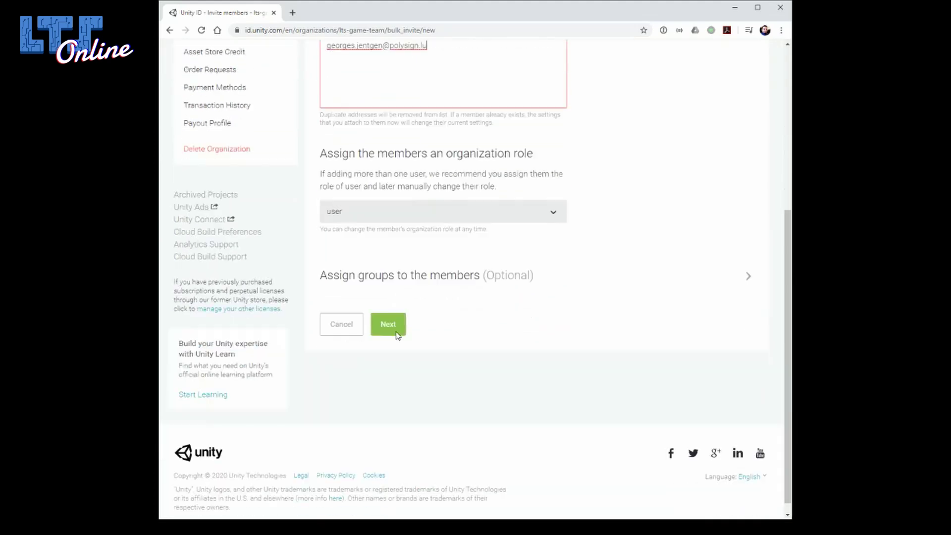
pyautogui.click(357, 203)
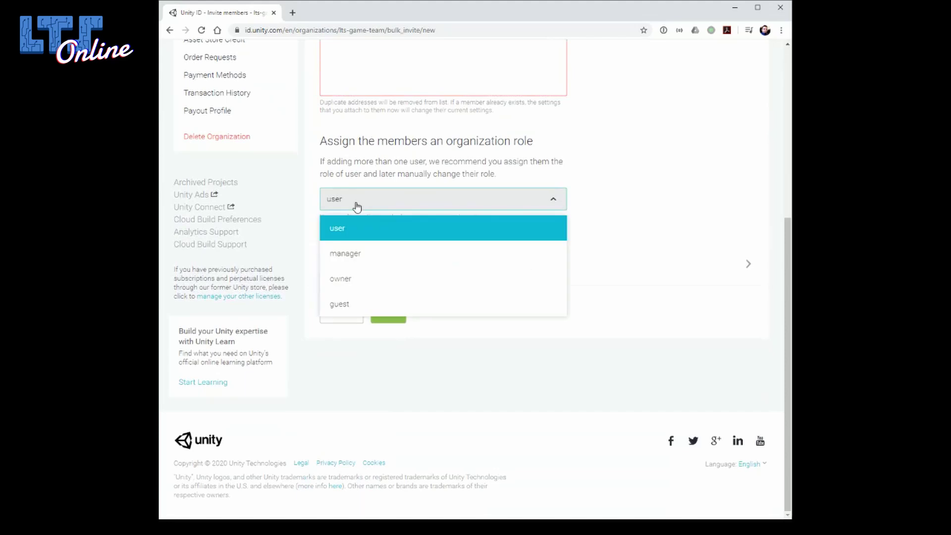
pyautogui.click(357, 232)
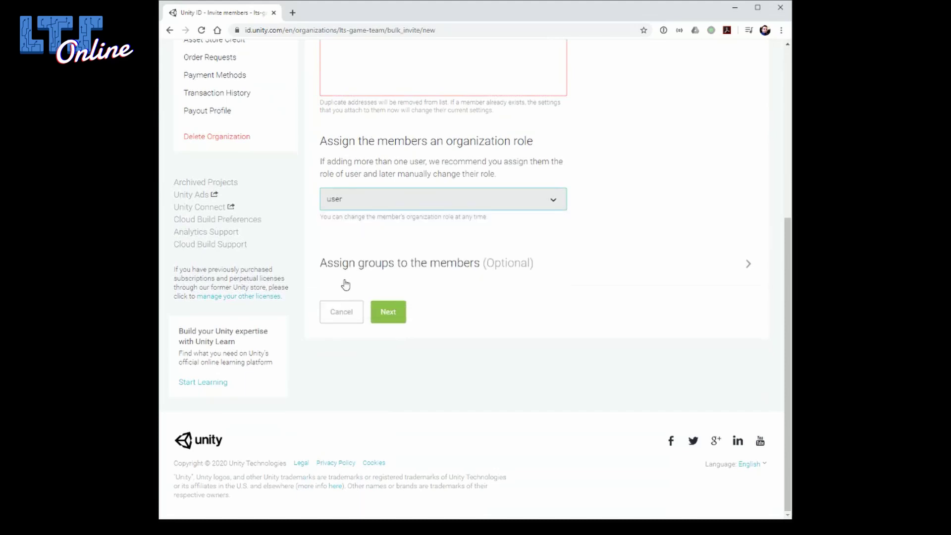
# Review and send the invitation, then check it shows as Invitation pending in the members list.
pyautogui.click(388, 313)
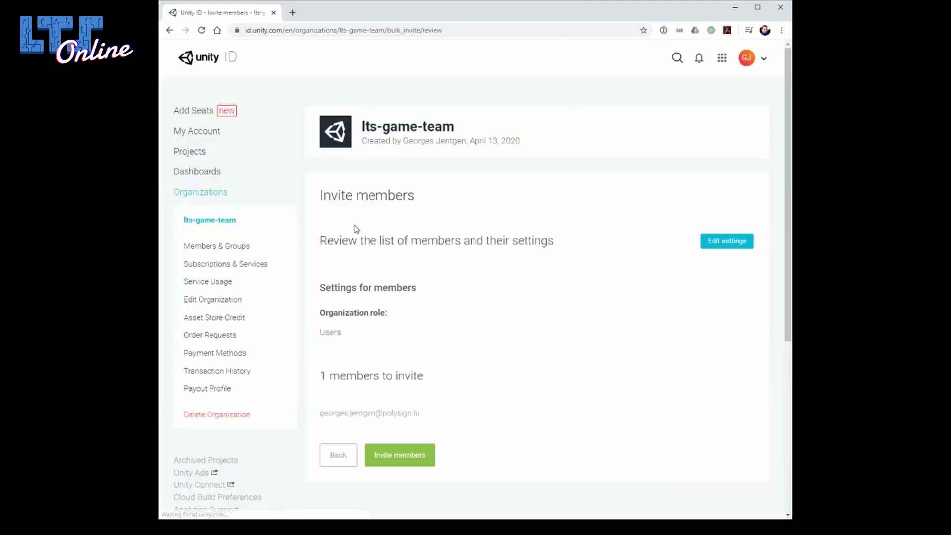
pyautogui.moveTo(323, 195); pyautogui.dragTo(429, 196)
pyautogui.scroll(-3, 435, 268)
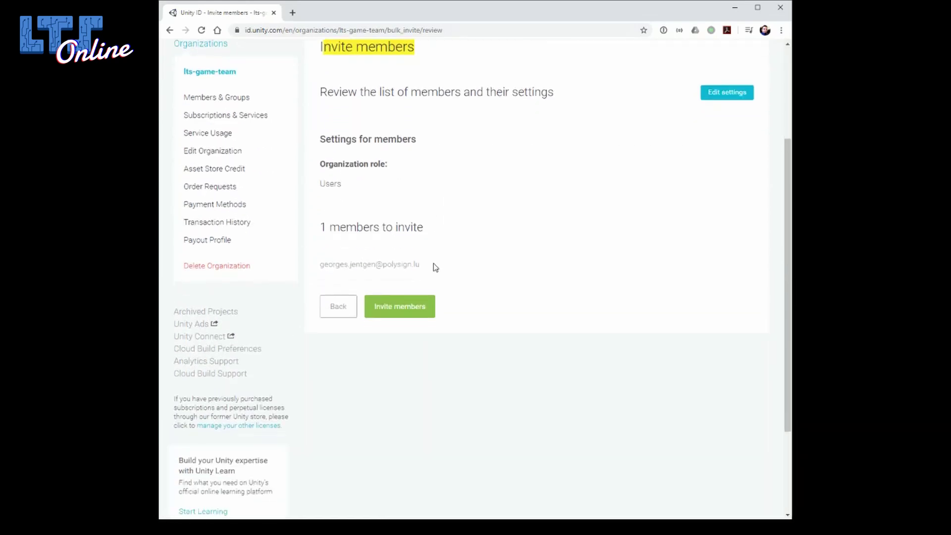
pyautogui.click(466, 296)
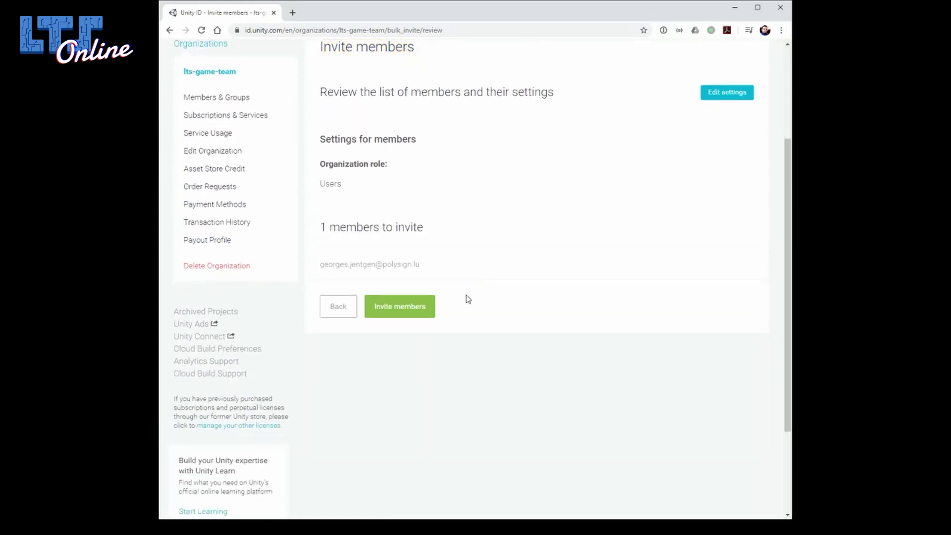
pyautogui.click(380, 313)
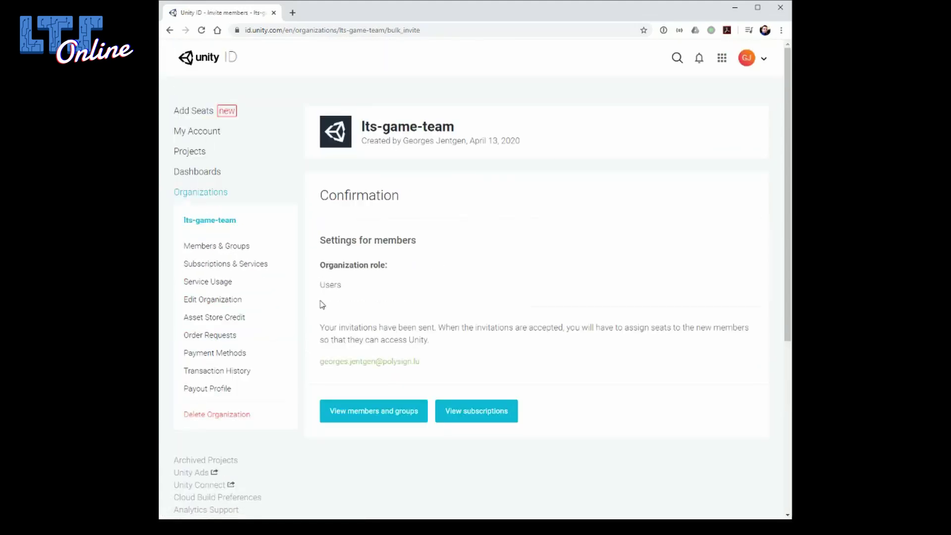
pyautogui.click(380, 417)
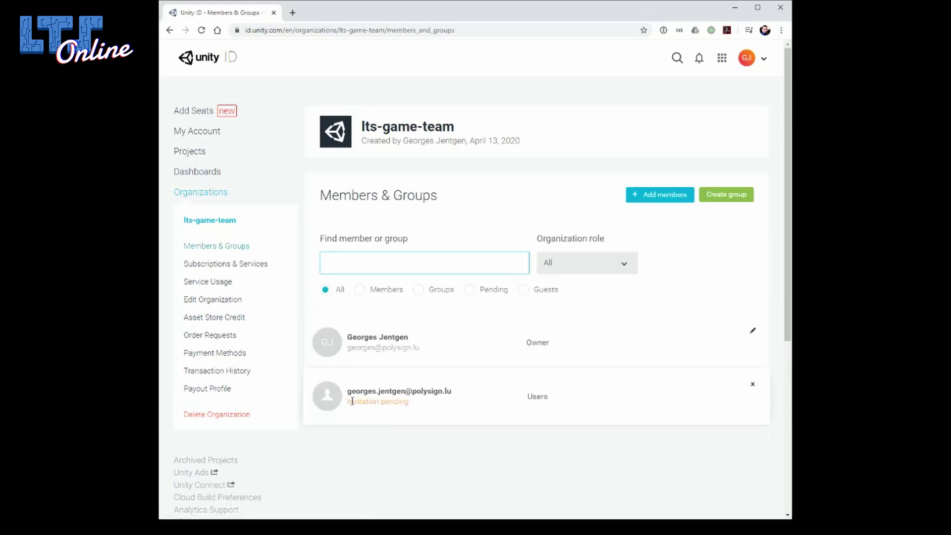
pyautogui.moveTo(348, 402); pyautogui.dragTo(407, 400)
pyautogui.click(407, 399)
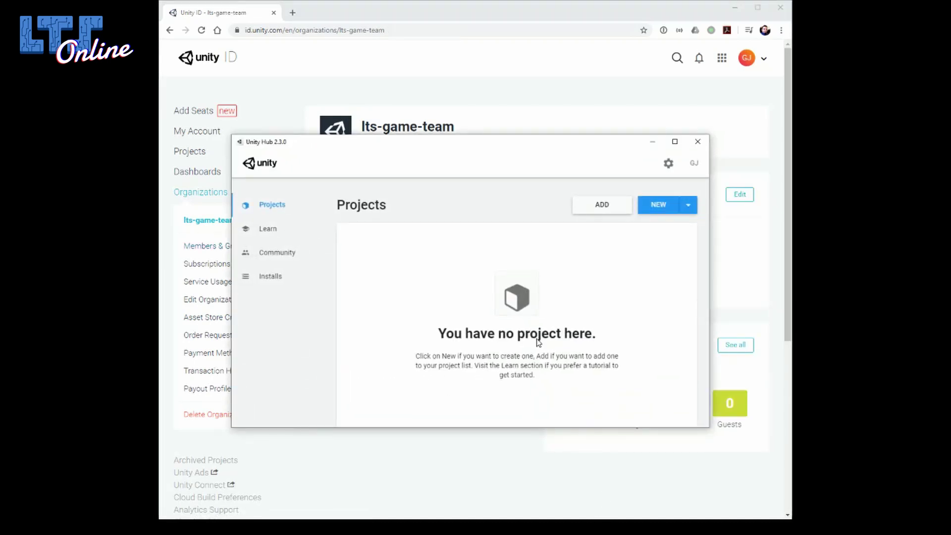
# Create a new 3D project named AwesomeTeamGame using Unity version 2019.3.9f1.
pyautogui.click(689, 213)
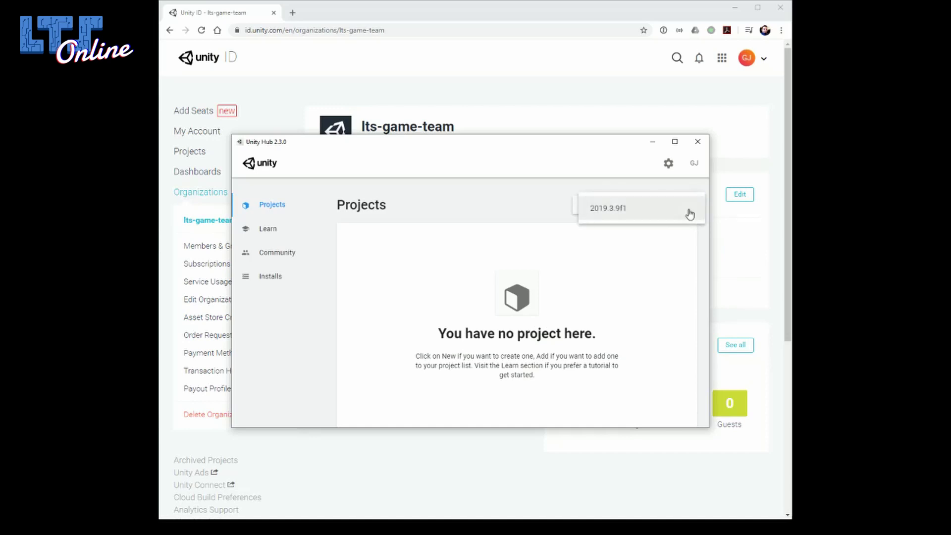
pyautogui.click(605, 213)
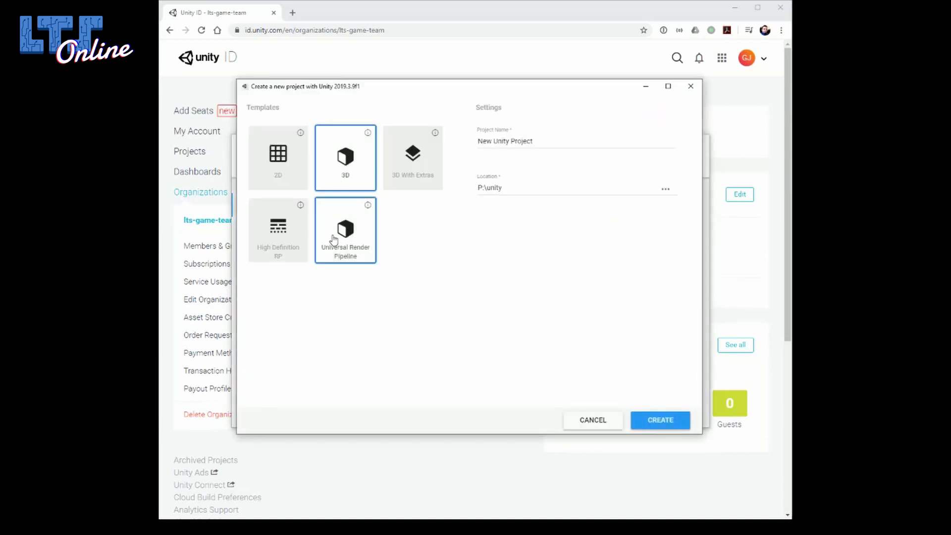
pyautogui.tripleClick(545, 144)
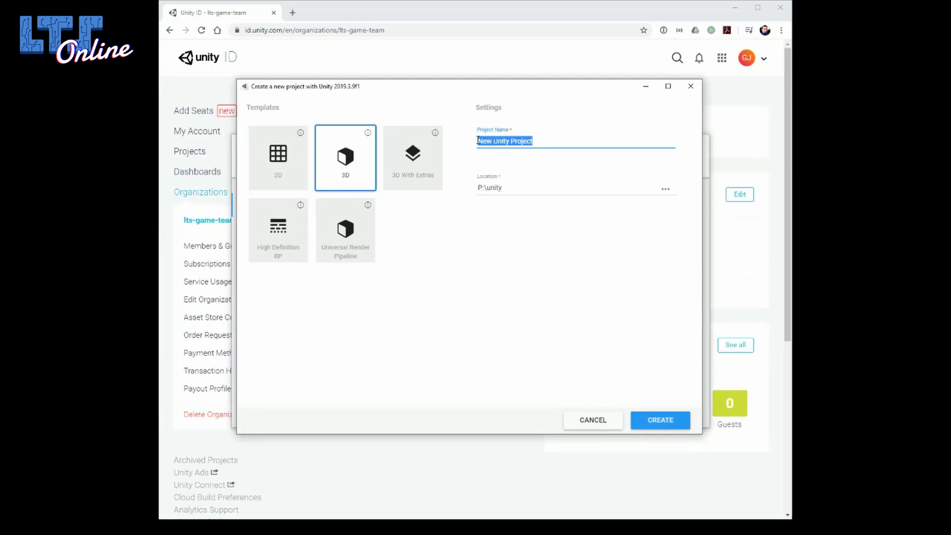
pyautogui.write('AwesomeTeam')
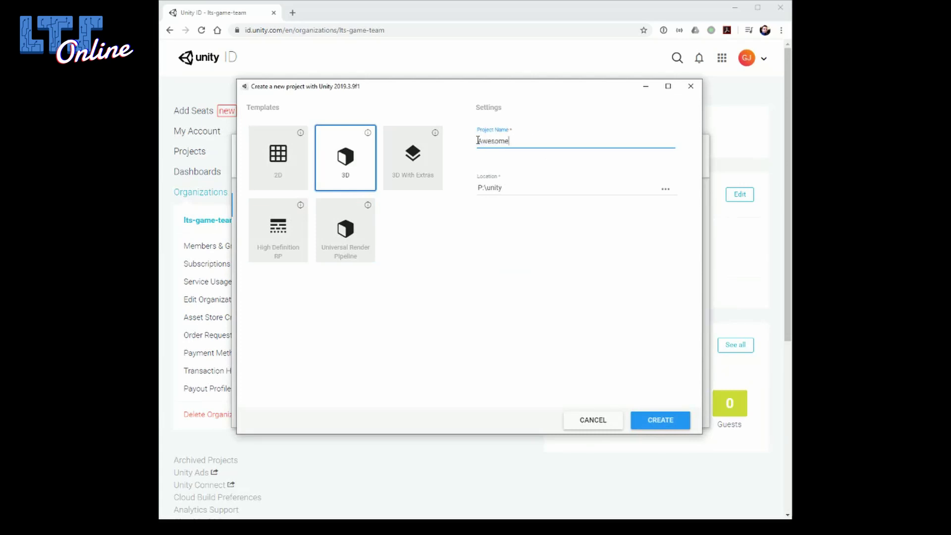
pyautogui.write('Game')
pyautogui.click(656, 422)
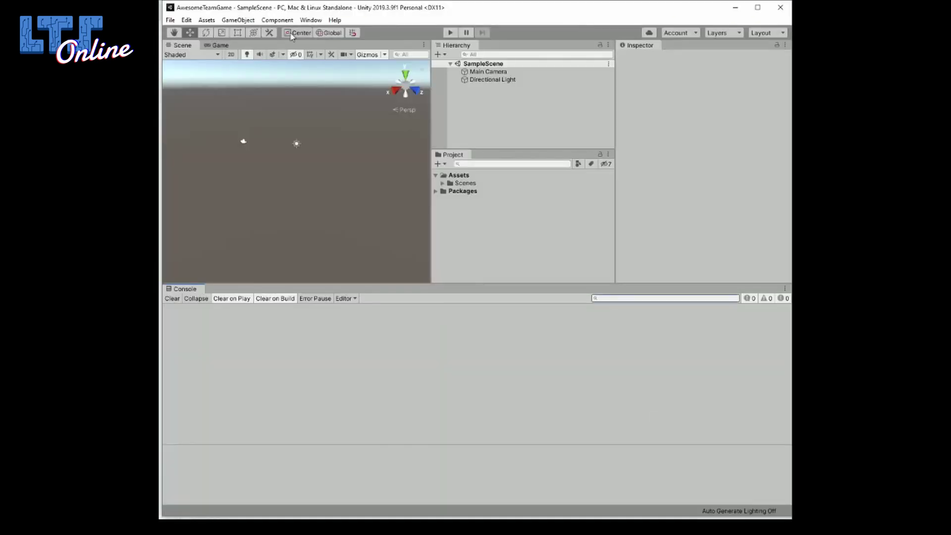
# Find 'collabor' in the Package Manager, install Unity Collaborate, and close the window.
pyautogui.click(311, 20)
pyautogui.click(324, 81)
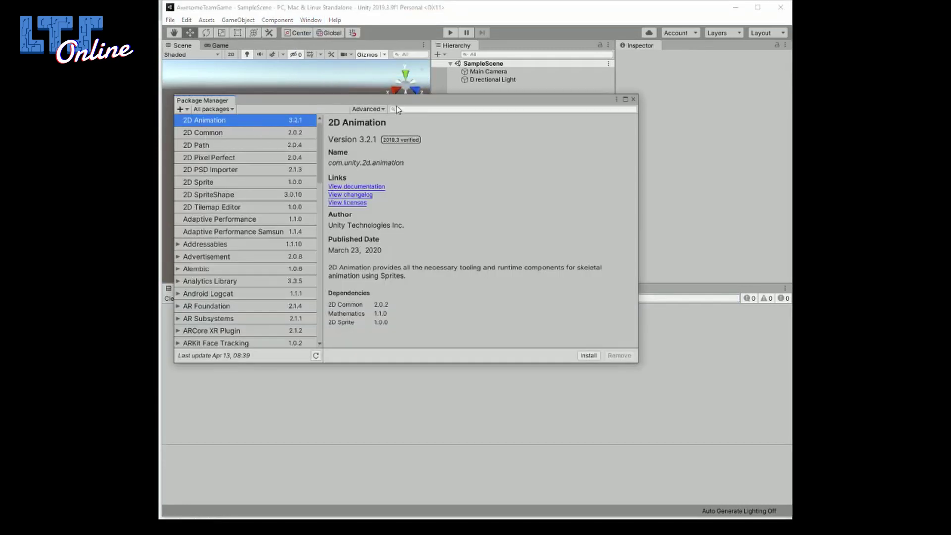
pyautogui.click(407, 108)
pyautogui.write('collabor')
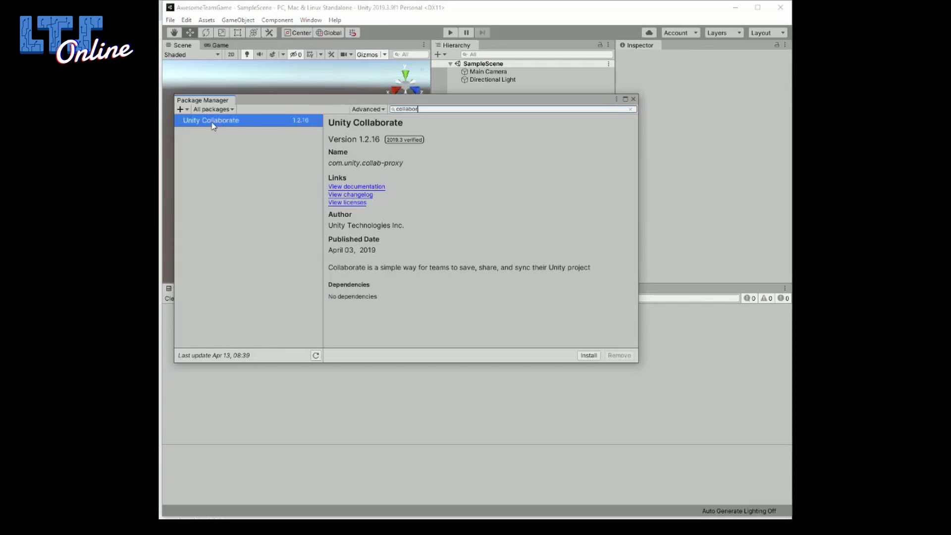
pyautogui.click(212, 123)
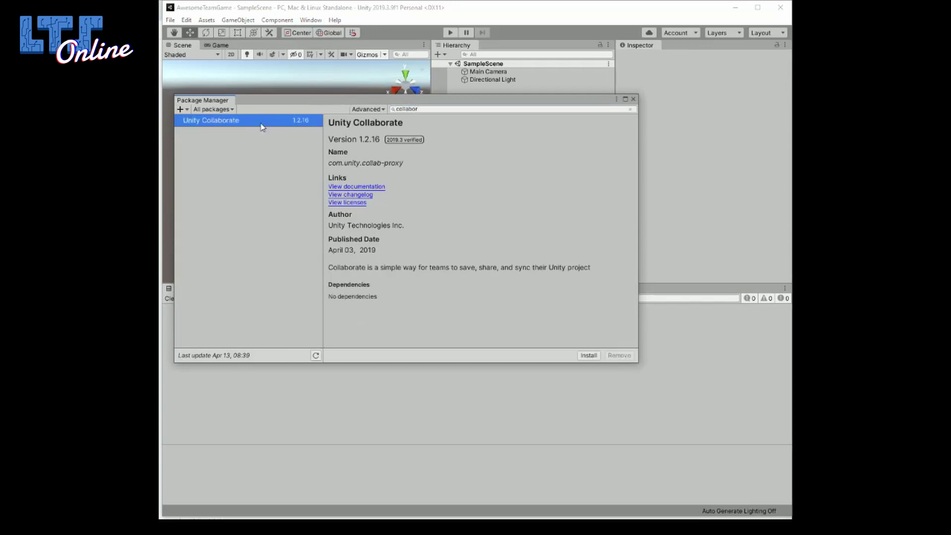
pyautogui.click(589, 356)
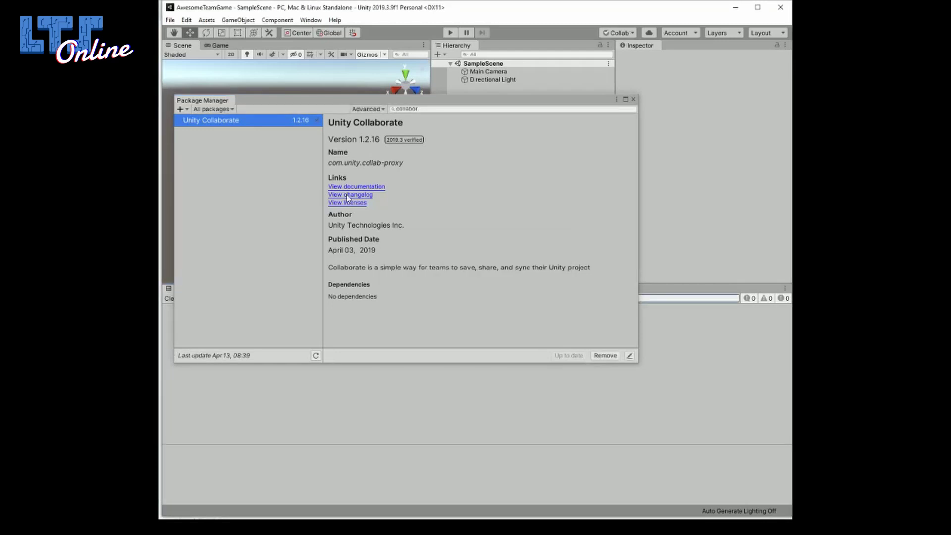
pyautogui.click(633, 99)
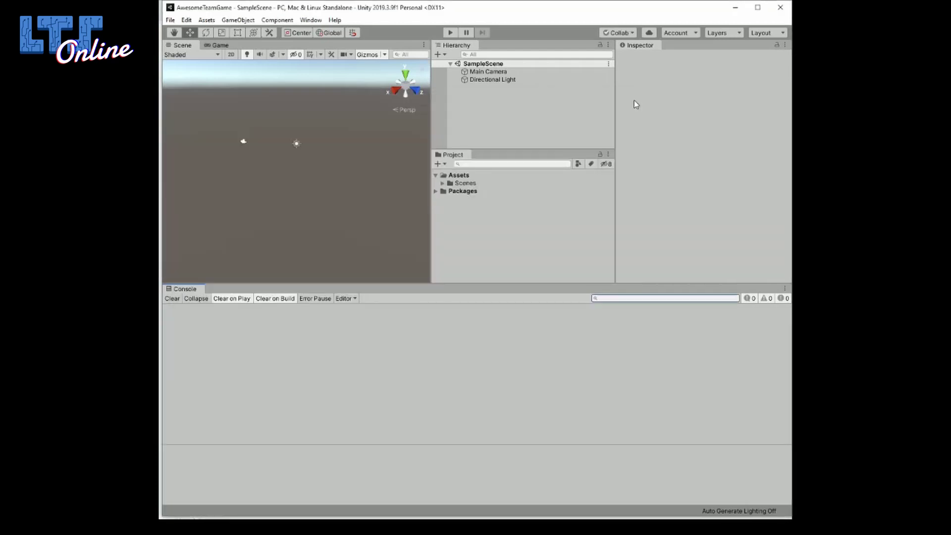
# Create a Unity Project ID under lts-game-team in Services, then close the Services tab.
pyautogui.click(650, 33)
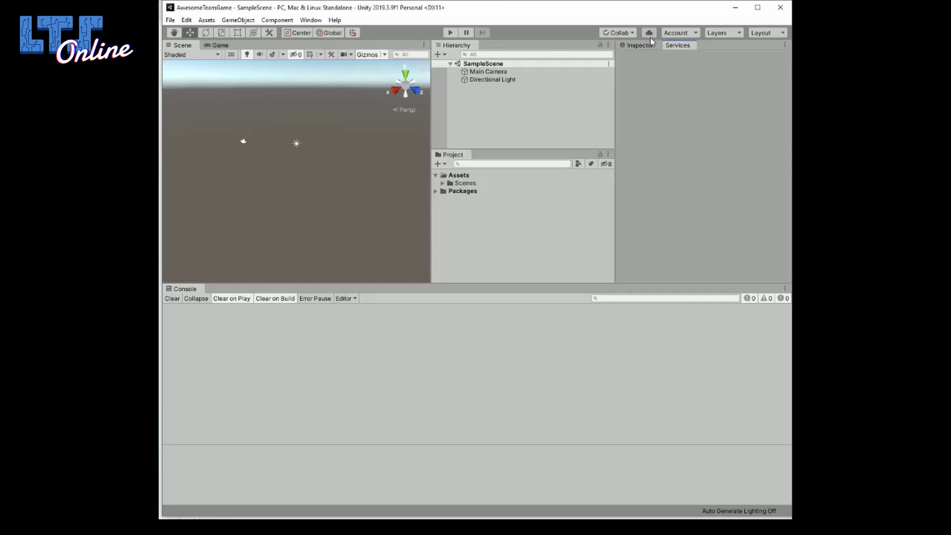
pyautogui.click(652, 181)
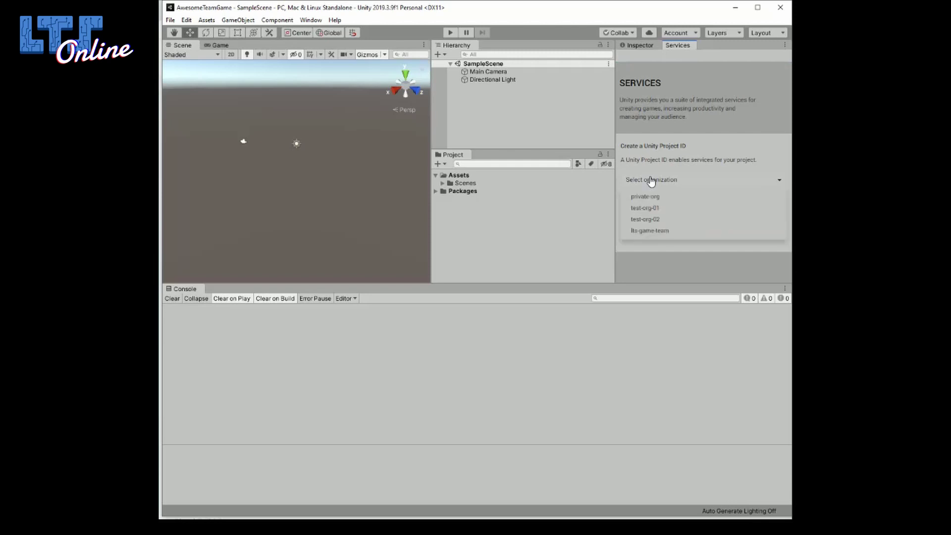
pyautogui.click(692, 232)
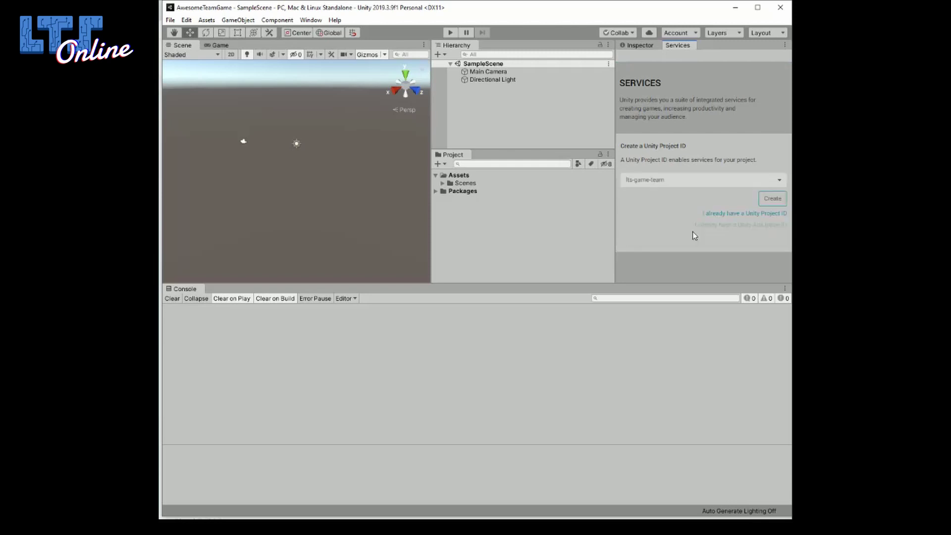
pyautogui.click(772, 200)
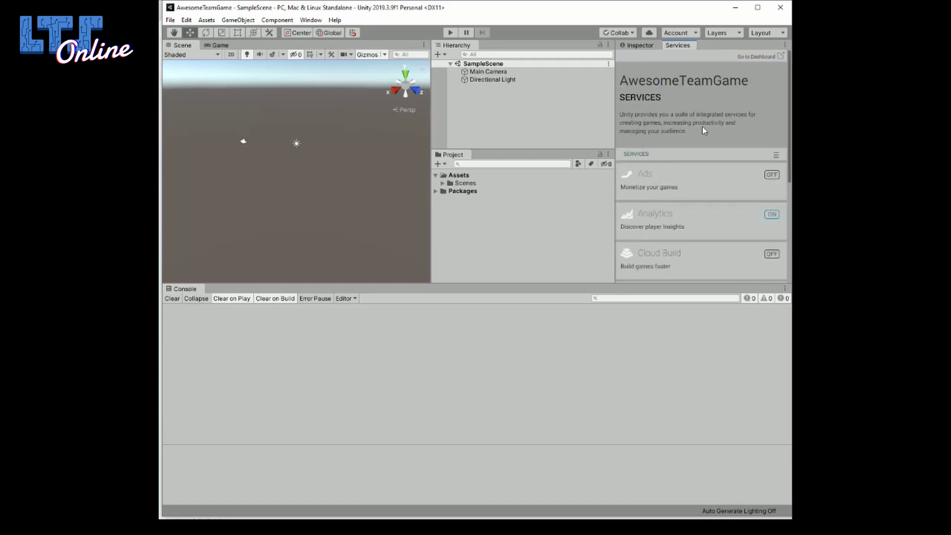
pyautogui.rightClick(694, 44)
pyautogui.click(704, 78)
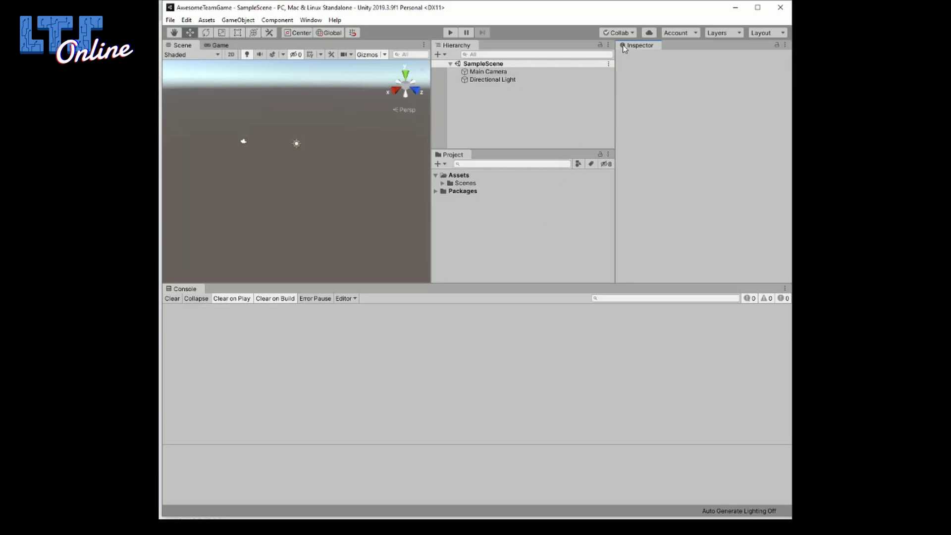
# Turn on Collaborate for AwesomeTeamGame from the Collab toolbar dropdown.
pyautogui.click(618, 32)
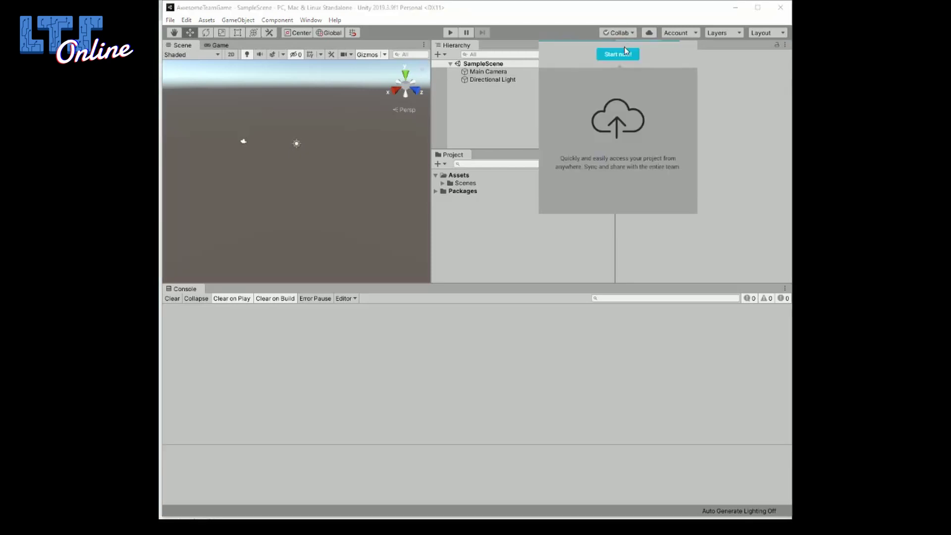
pyautogui.click(617, 55)
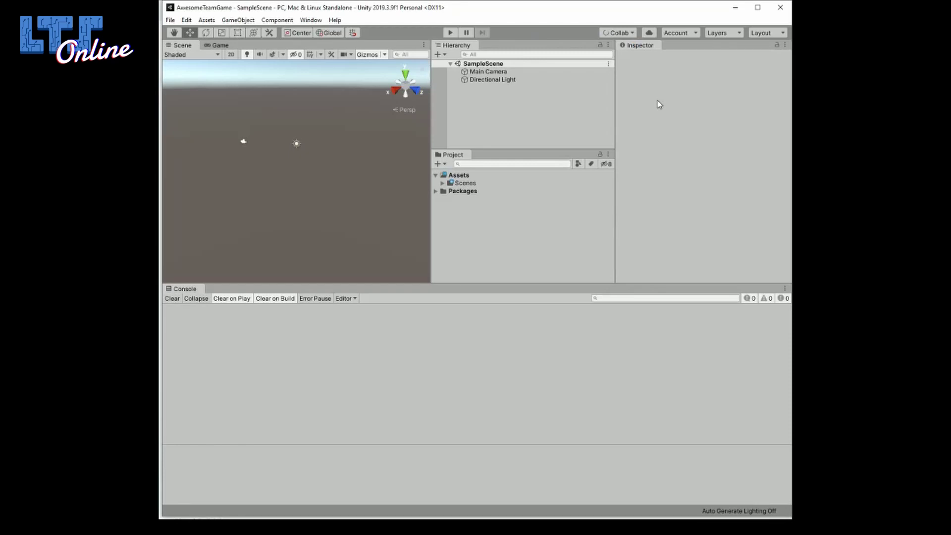
# Publish the two scene changes with the description 'We just started developing our game :)'.
pyautogui.click(629, 34)
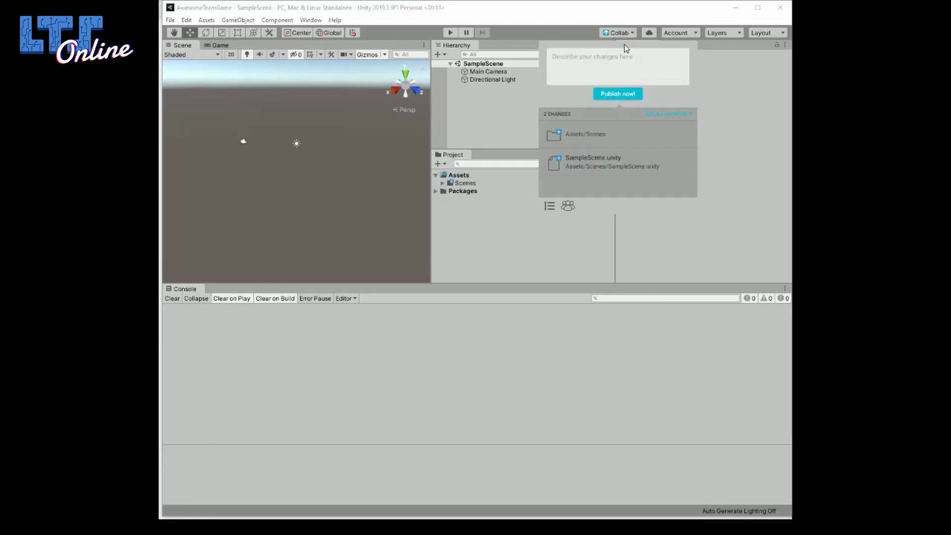
pyautogui.click(600, 61)
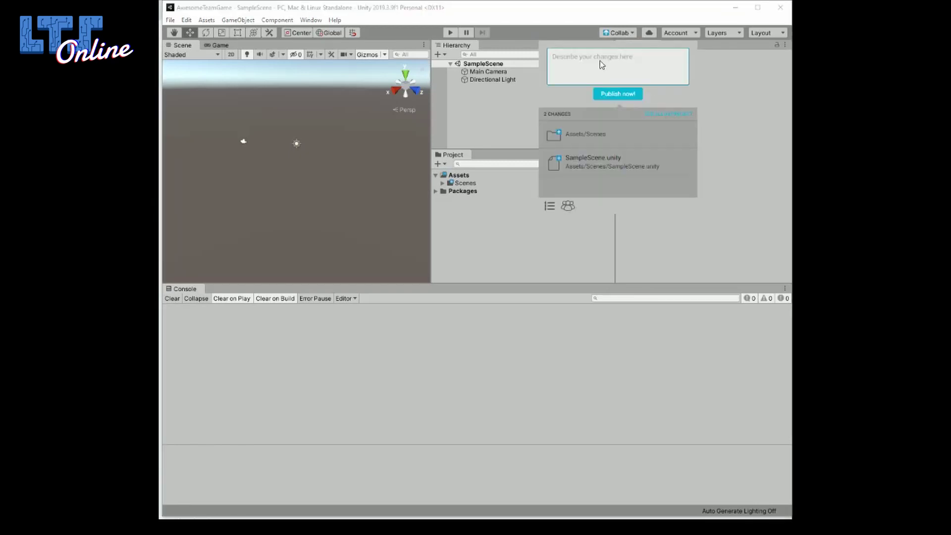
pyautogui.write('We just started developing our game :)')
pyautogui.click(609, 94)
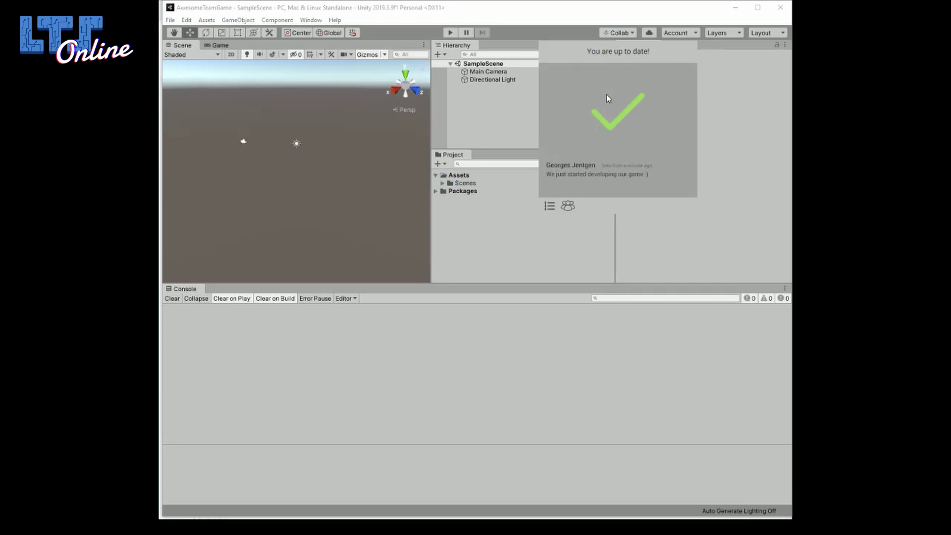
pyautogui.click(604, 34)
# Create a folder named Scripts inside Assets.
pyautogui.rightClick(455, 175)
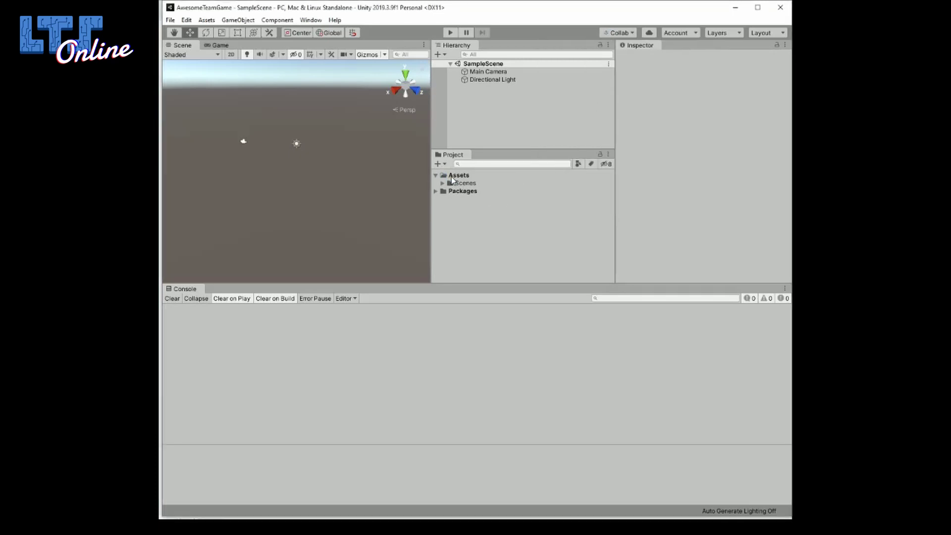
pyautogui.moveTo(490, 185)
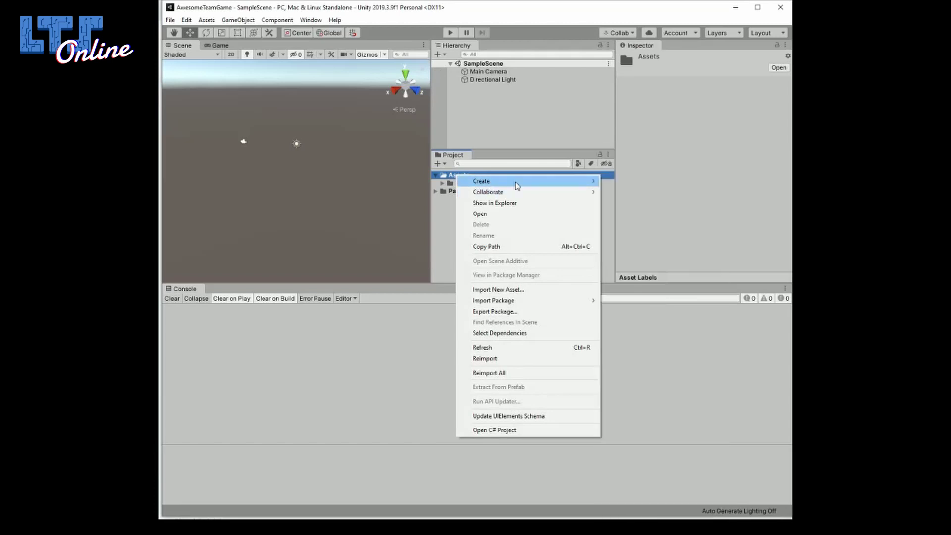
pyautogui.click(647, 152)
pyautogui.write('S')
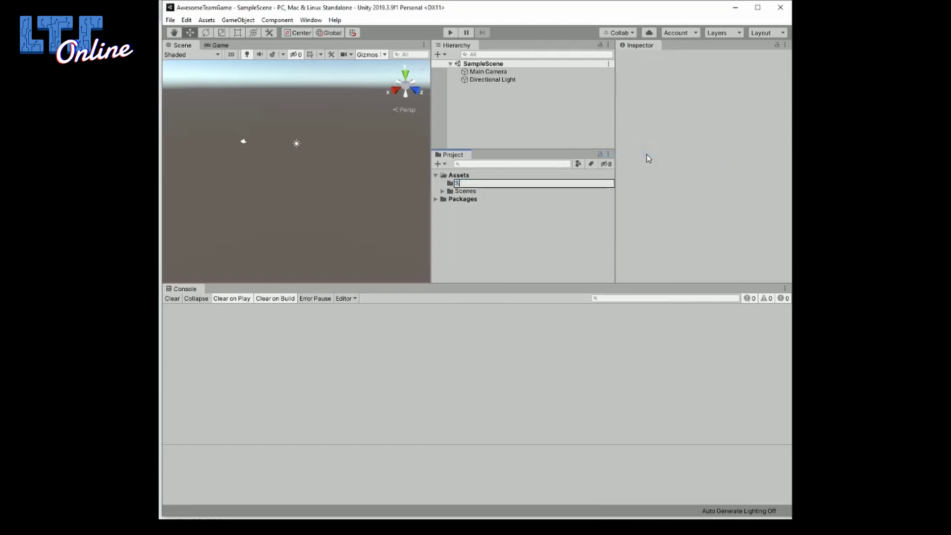
pyautogui.write('cripts')
pyautogui.press('Return')
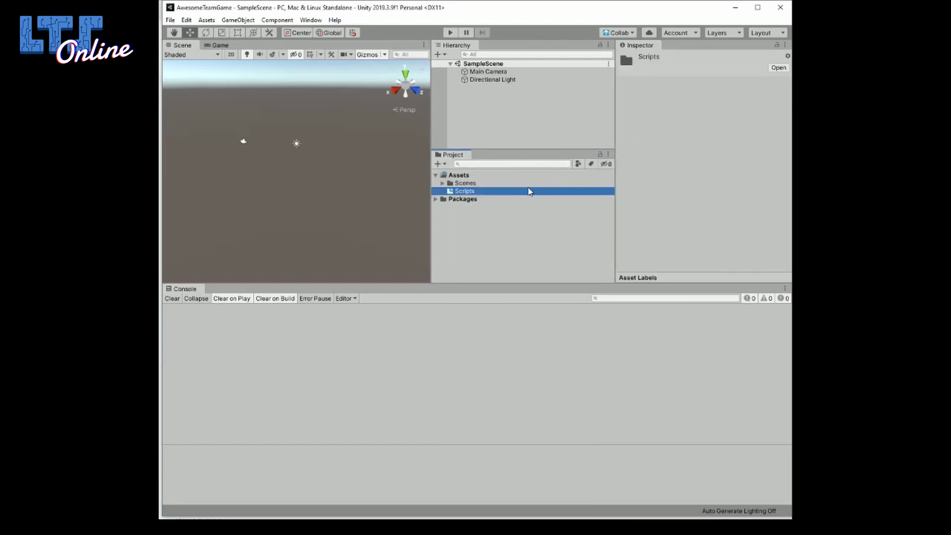
# Add a C# script named PlayerController to Scripts and list the pending Collab changes.
pyautogui.rightClick(470, 196)
pyautogui.moveTo(492, 201)
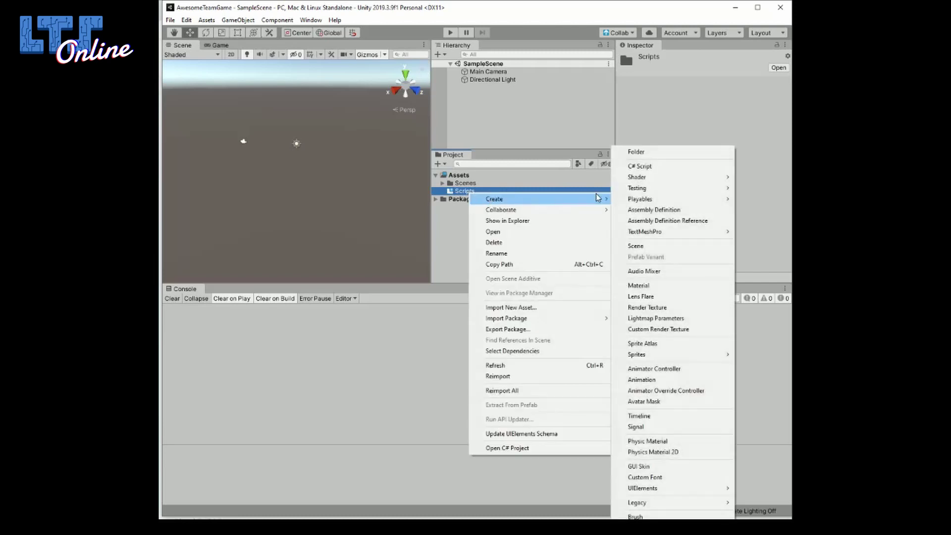
pyautogui.click(640, 166)
pyautogui.write('Play')
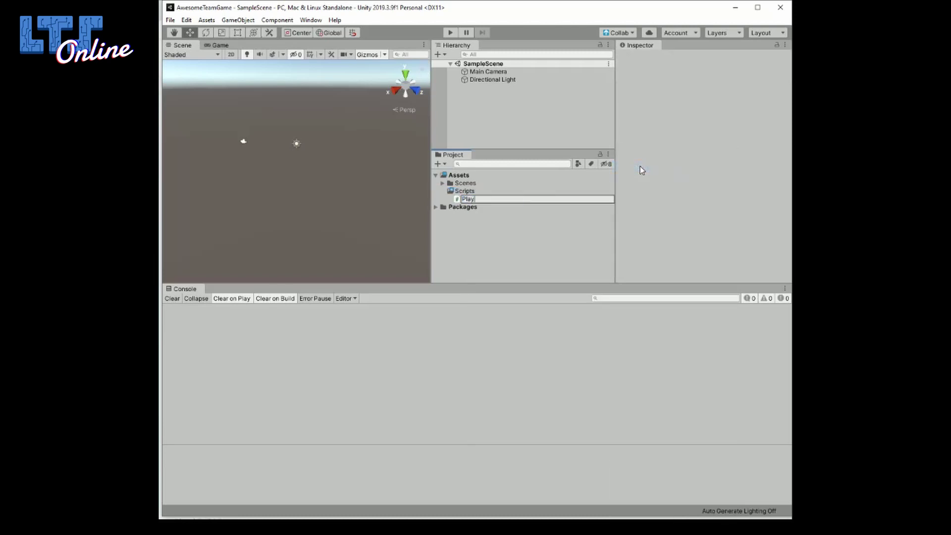
pyautogui.write('erController')
pyautogui.press('Return')
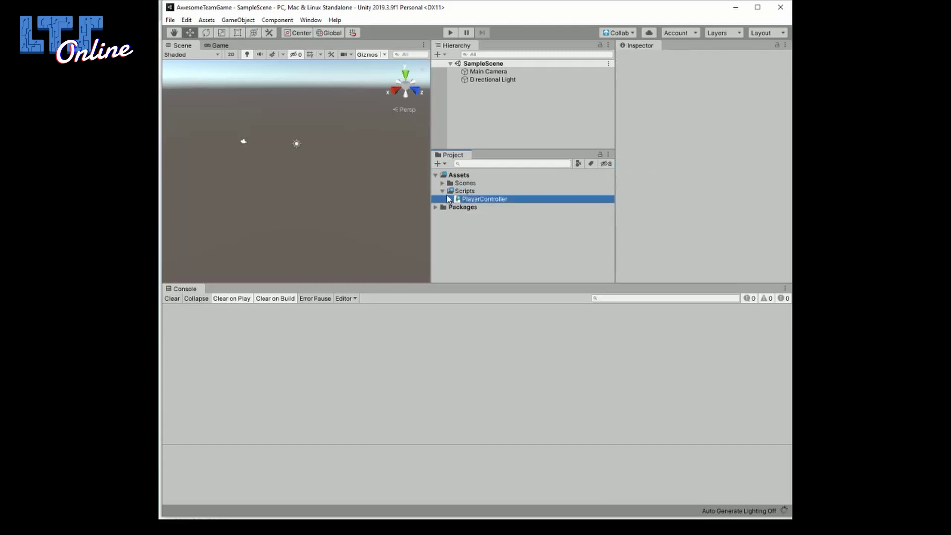
pyautogui.click(453, 192)
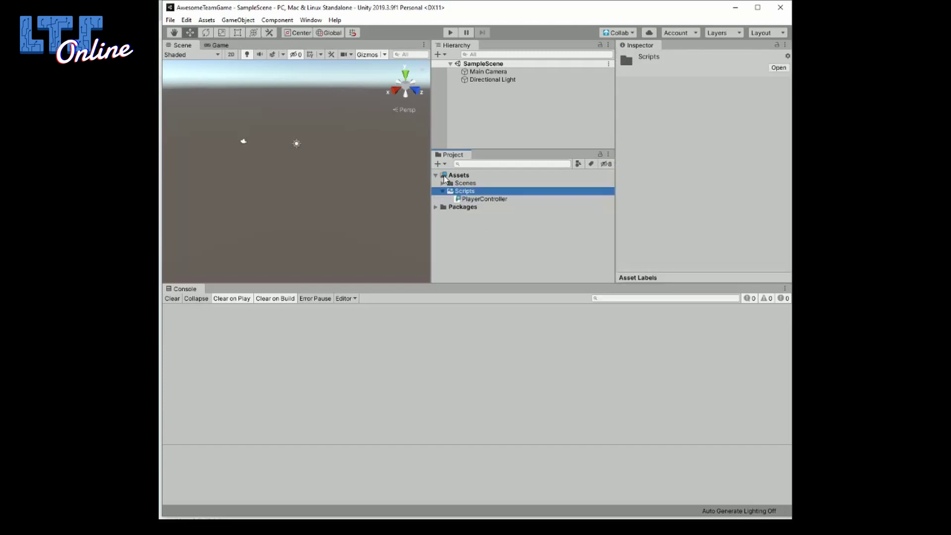
pyautogui.click(627, 31)
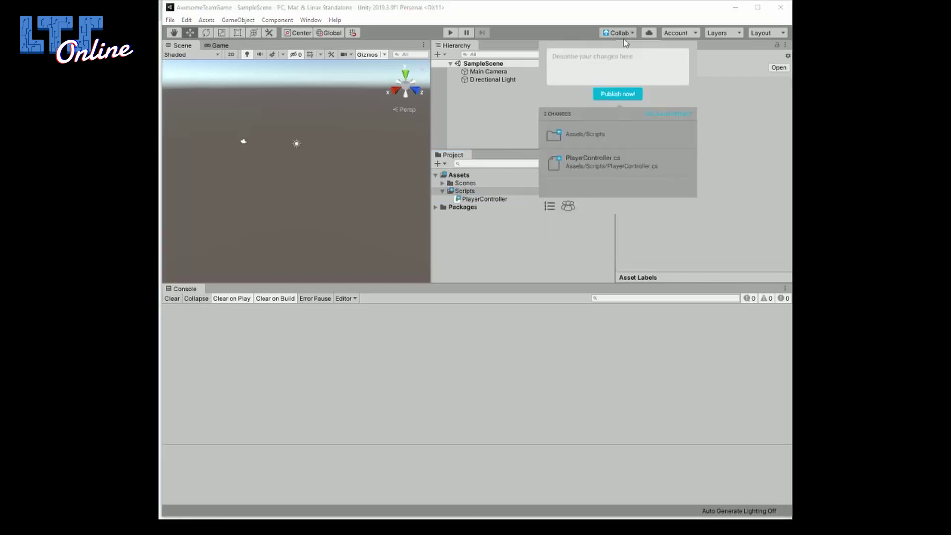
# Publish the new Scripts folder and PlayerController script to Collab with a change description.
pyautogui.click(612, 63)
pyautogui.write('Created ne')
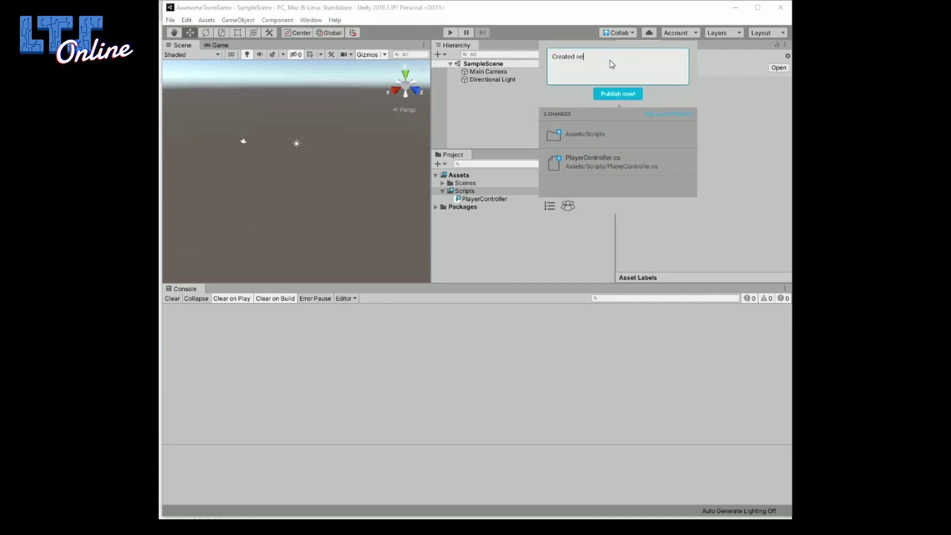
pyautogui.write('w PlayerController')
pyautogui.click(617, 94)
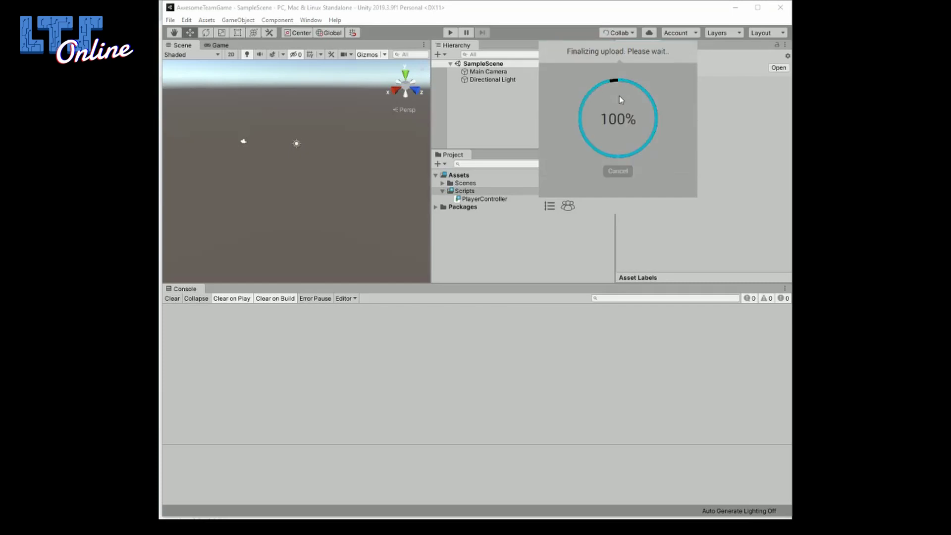
pyautogui.click(620, 33)
# Rename PlayerController's Update to Awake, add Debug.Log("Player Controller Woke up"), and save.
pyautogui.doubleClick(498, 199)
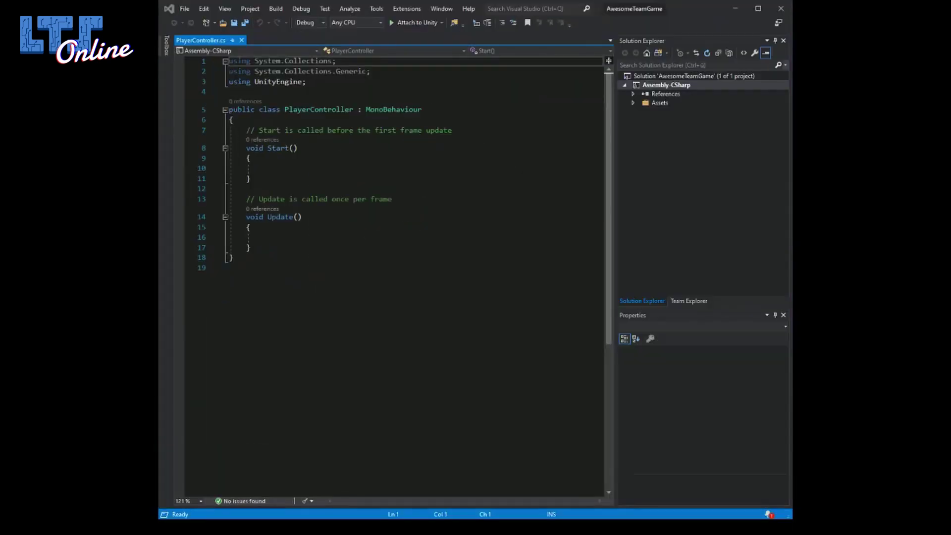
pyautogui.doubleClick(281, 218)
pyautogui.click(263, 237)
pyautogui.write('Debu')
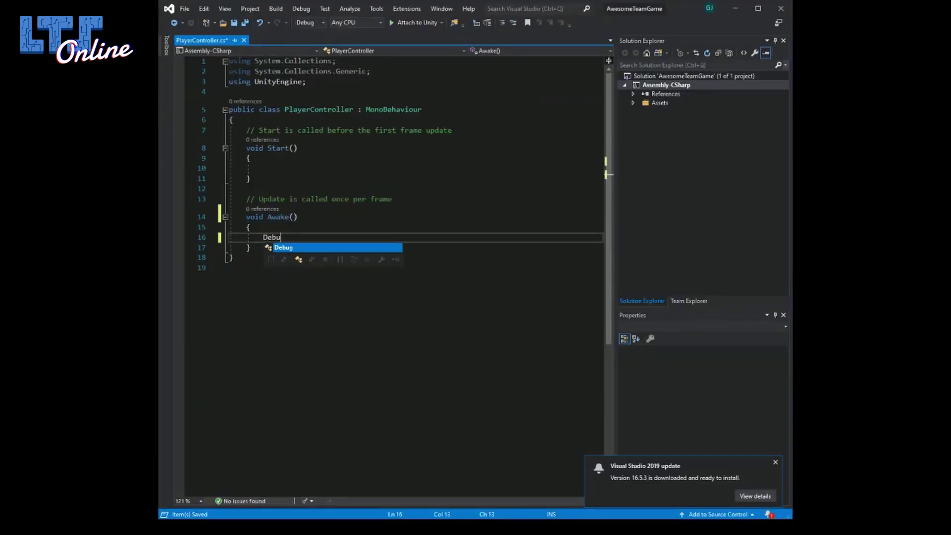
pyautogui.write('g.Log("Player Controller Woke up')
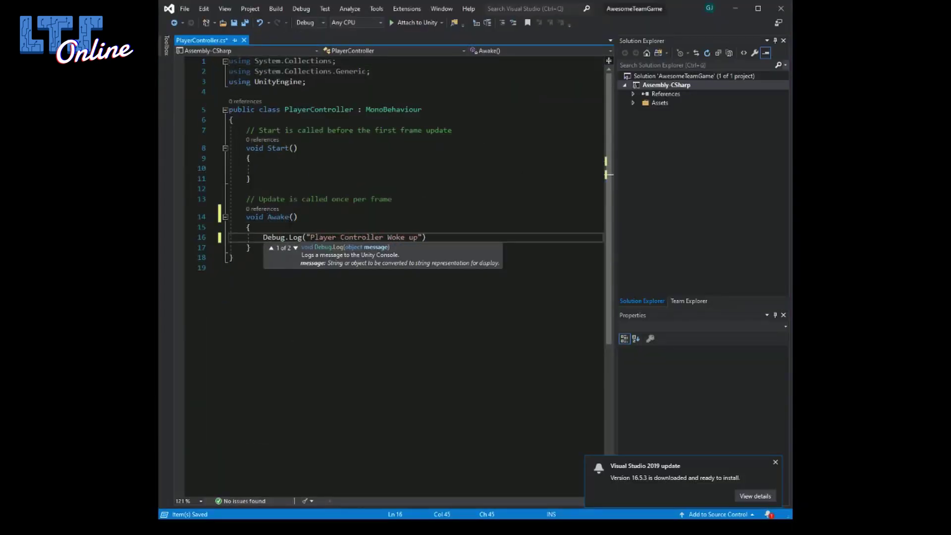
pyautogui.press('End')
pyautogui.write(';')
pyautogui.hotkey('ctrl', 's')
pyautogui.hotkey('alt', 'Tab')
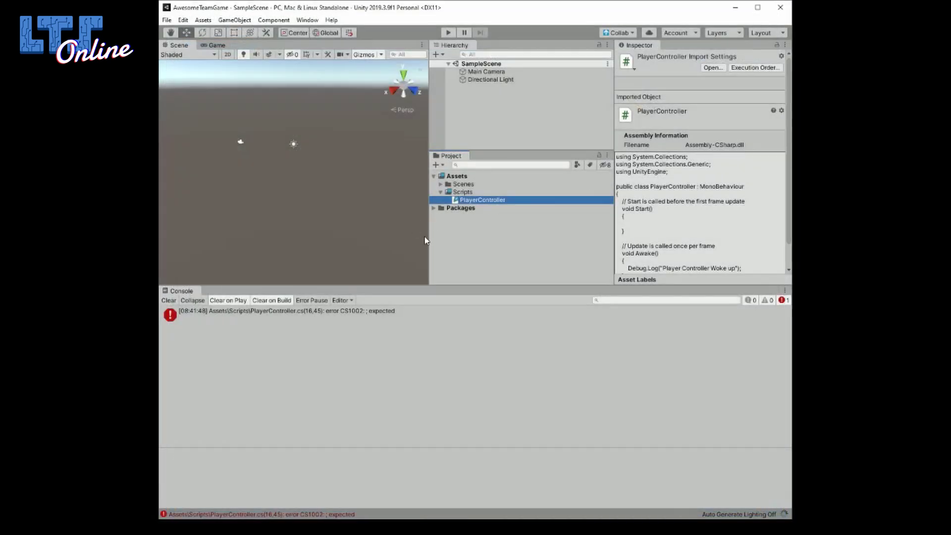
# Publish the edited PlayerController.cs as 'Updated Player Controller script' and confirm the project is up to date.
pyautogui.click(479, 195)
pyautogui.click(479, 199)
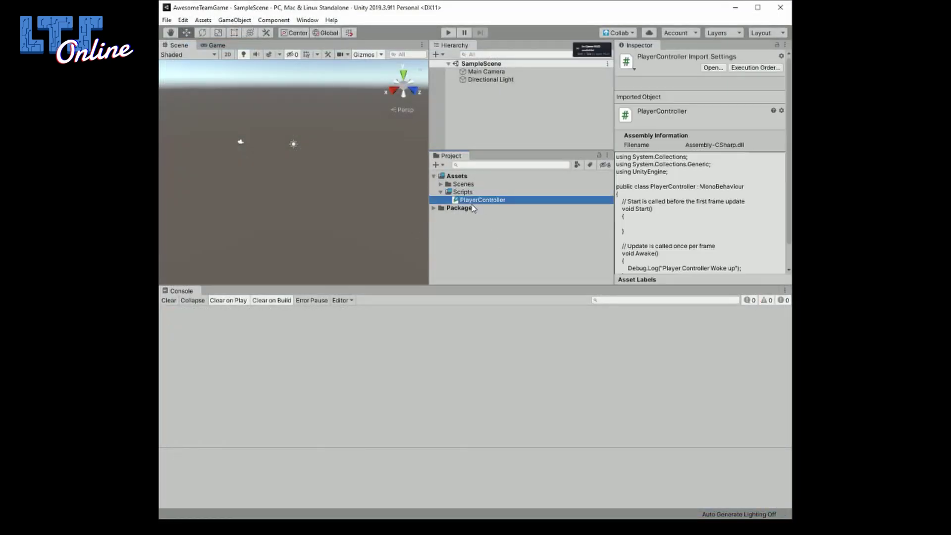
pyautogui.click(619, 33)
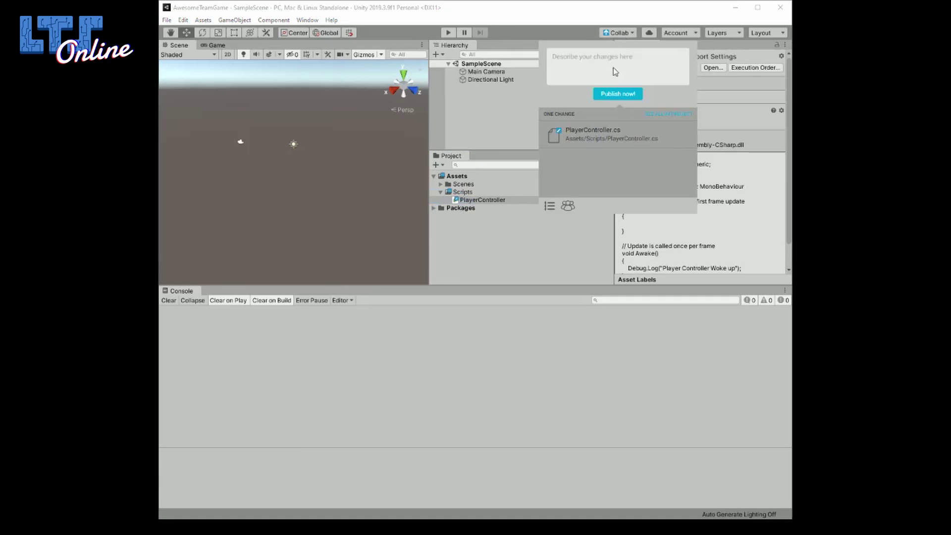
pyautogui.moveTo(616, 141)
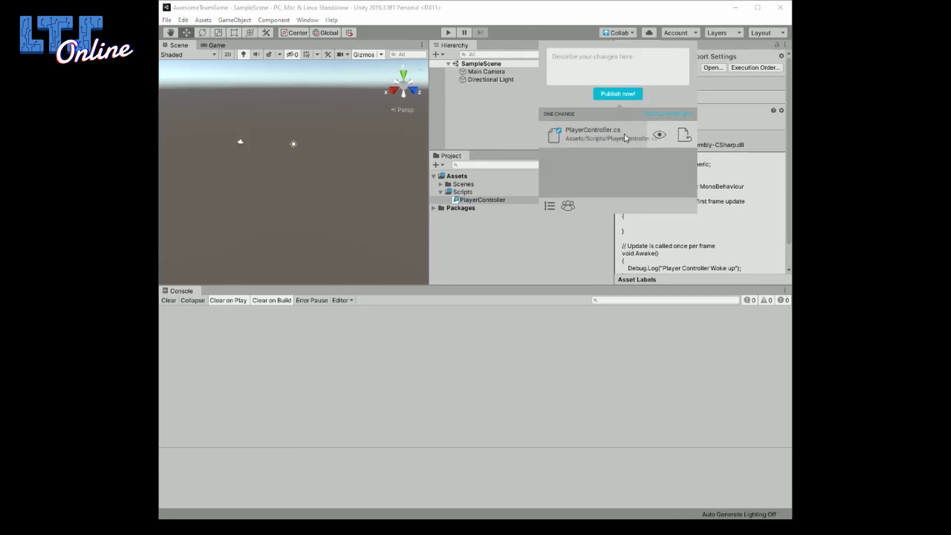
pyautogui.click(602, 66)
pyautogui.write('Up')
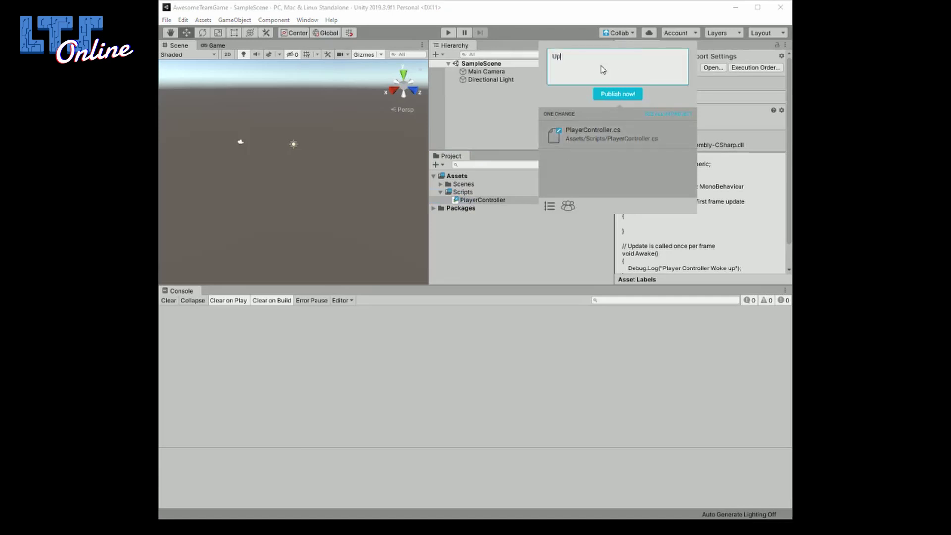
pyautogui.write('dated Player Controller script')
pyautogui.click(618, 94)
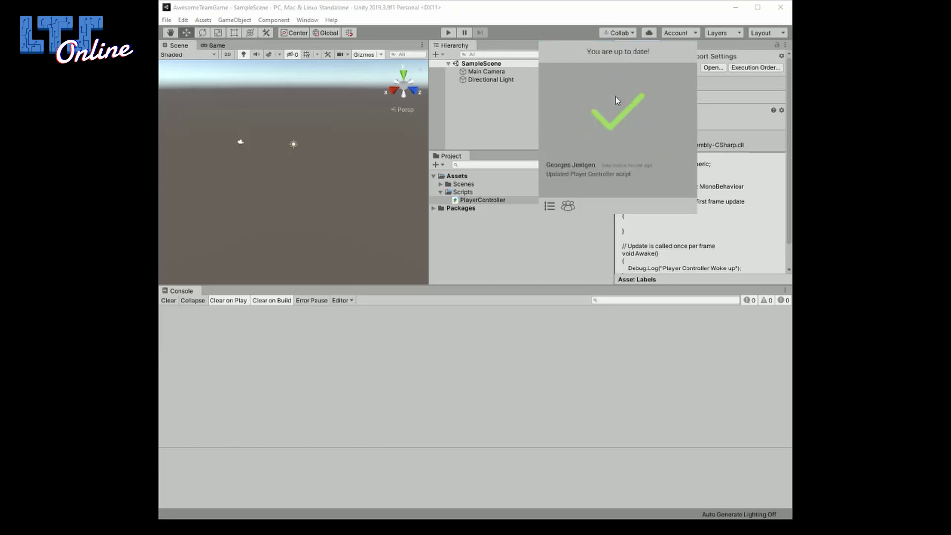
pyautogui.click(619, 31)
pyautogui.click(505, 380)
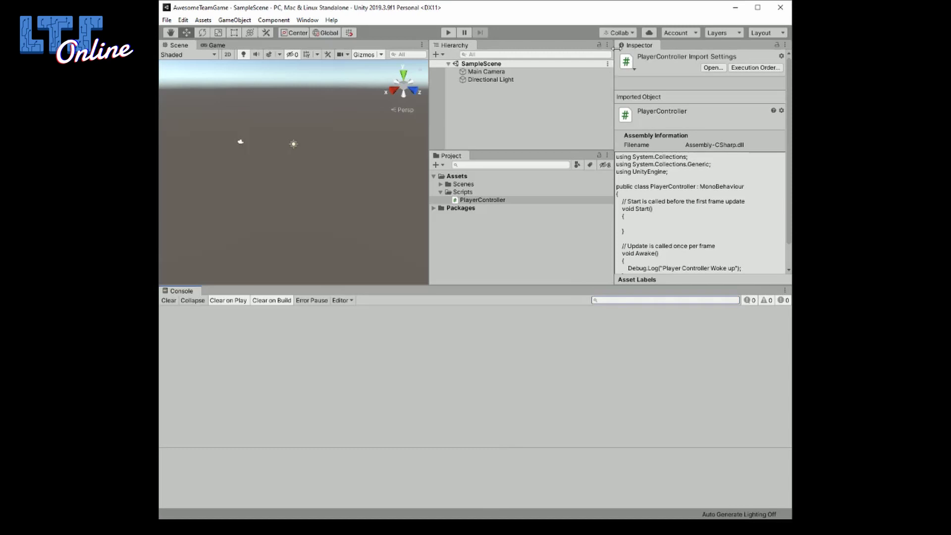
pyautogui.click(619, 32)
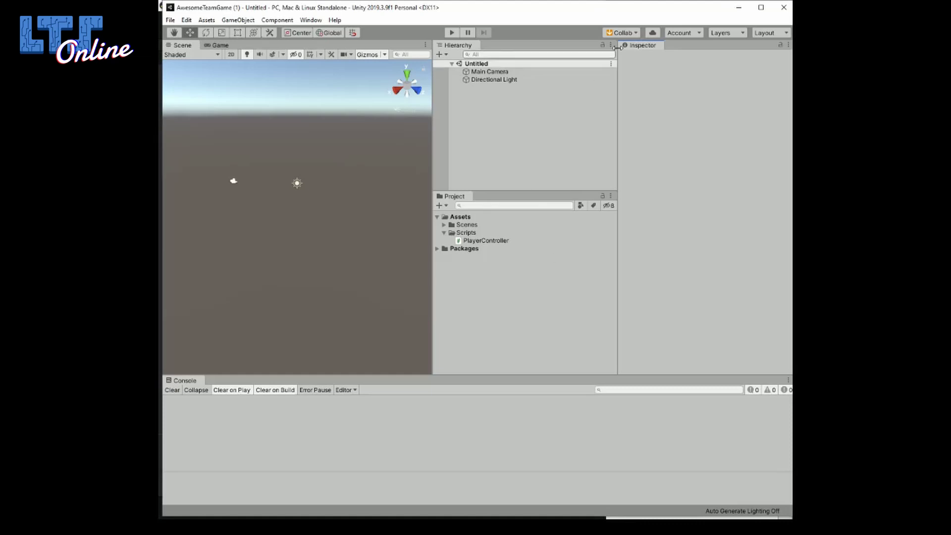
# Check PlayerController.cs, pull the teammate's revision through Collab, and view the resulting merge-conflict differences.
pyautogui.click(498, 241)
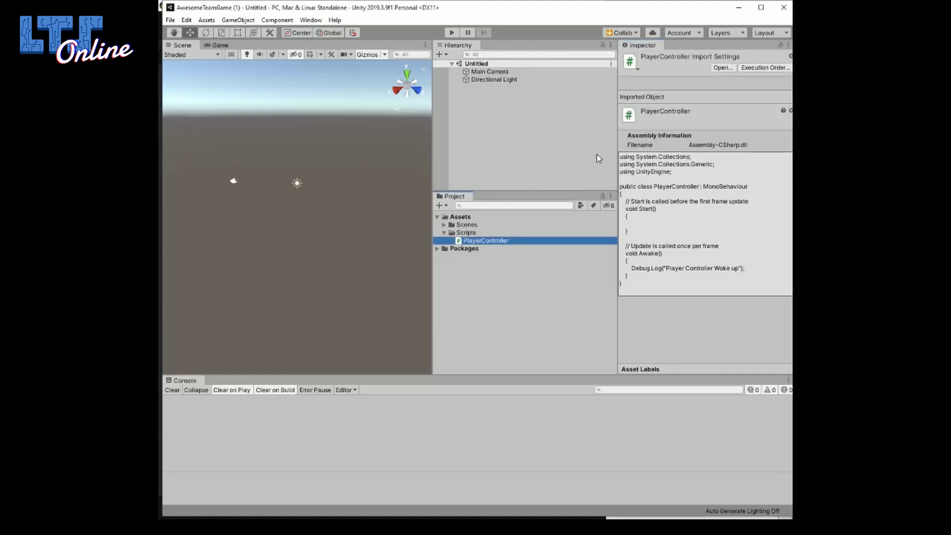
pyautogui.click(742, 268)
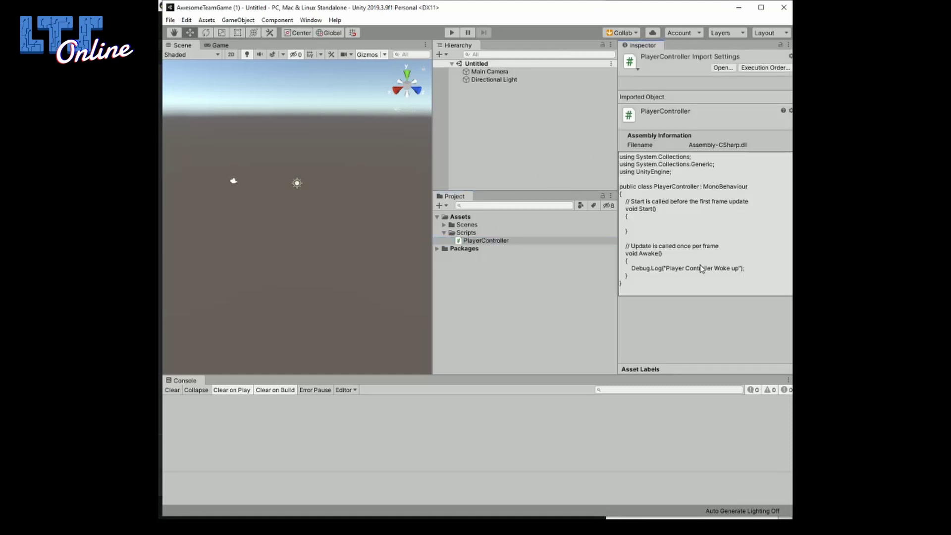
pyautogui.click(622, 32)
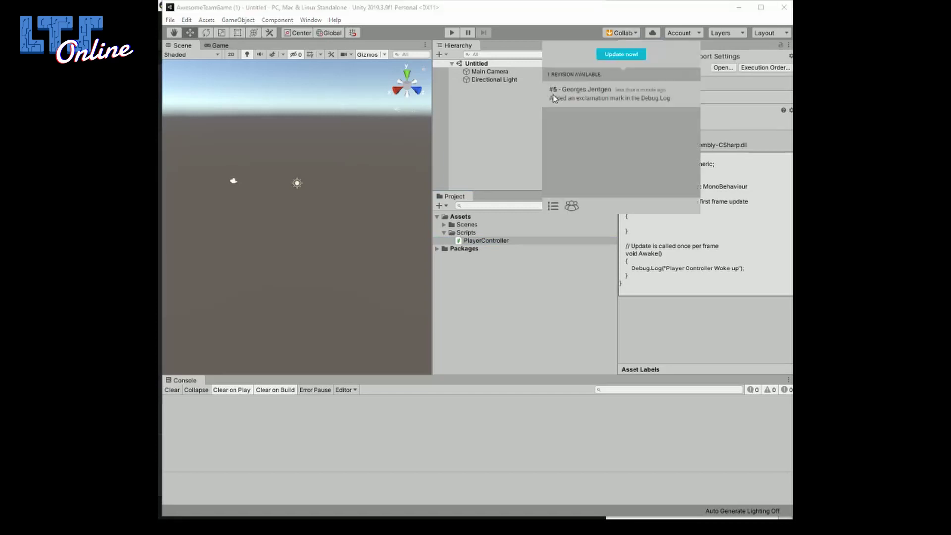
pyautogui.click(626, 54)
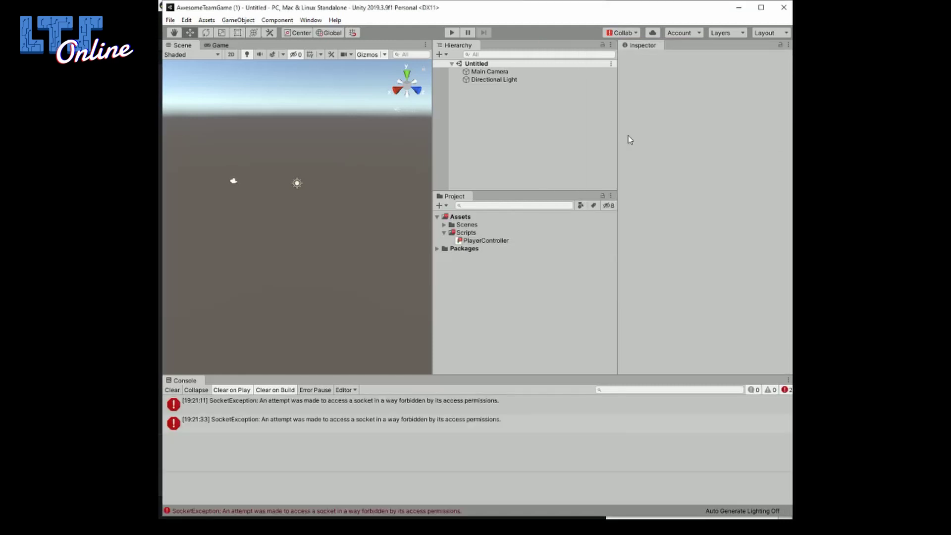
pyautogui.click(637, 33)
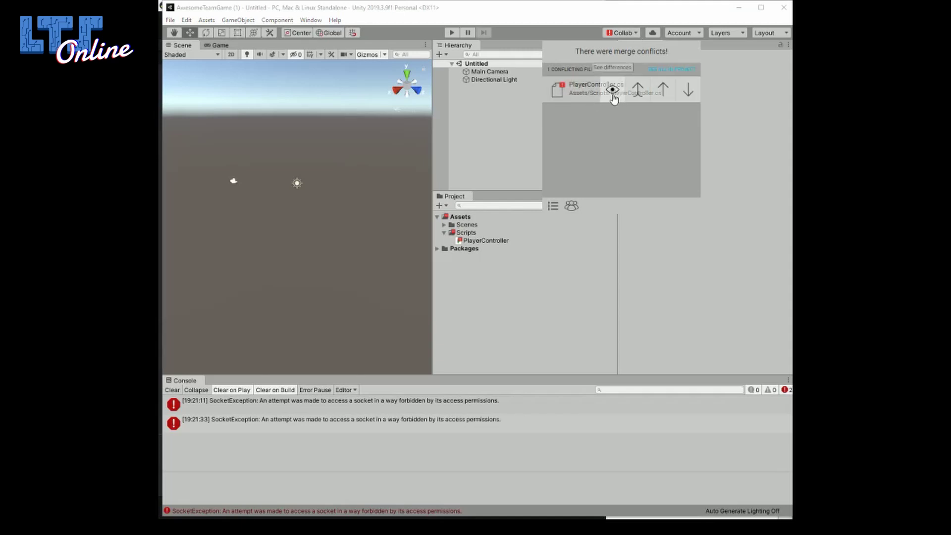
pyautogui.click(613, 95)
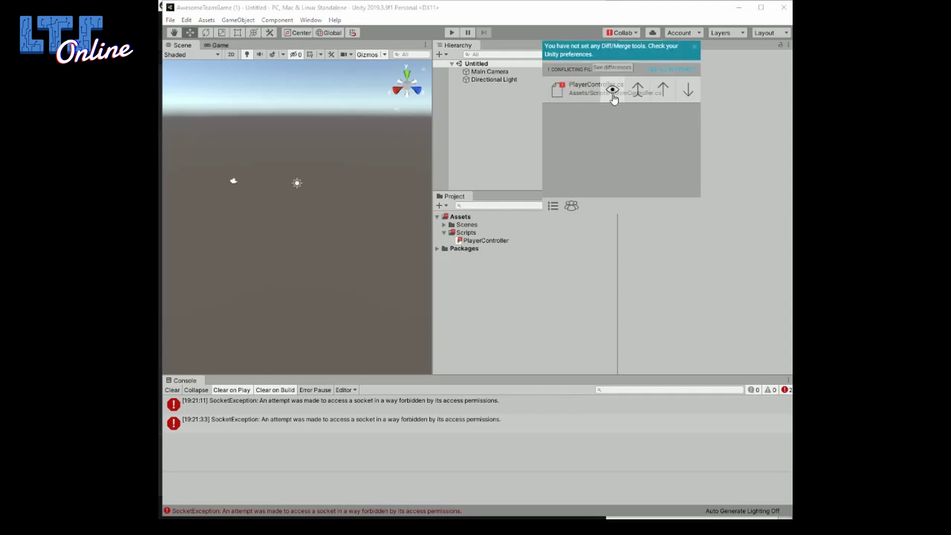